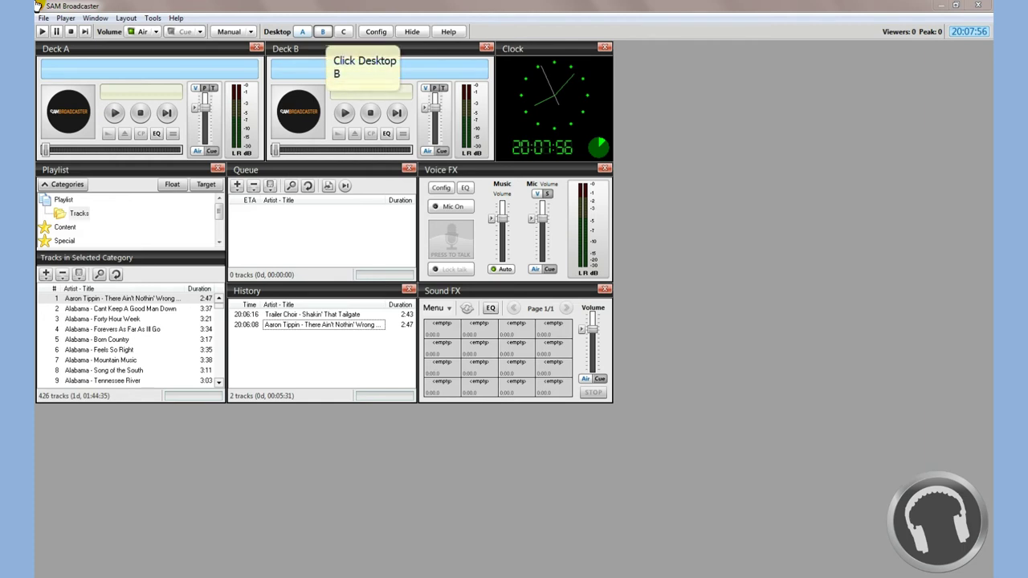
Step: Switch to Desktop B and hide, then reshow, the Encoders panel from the Window menu
{"action": "left_click", "coordinate": [324, 32]}
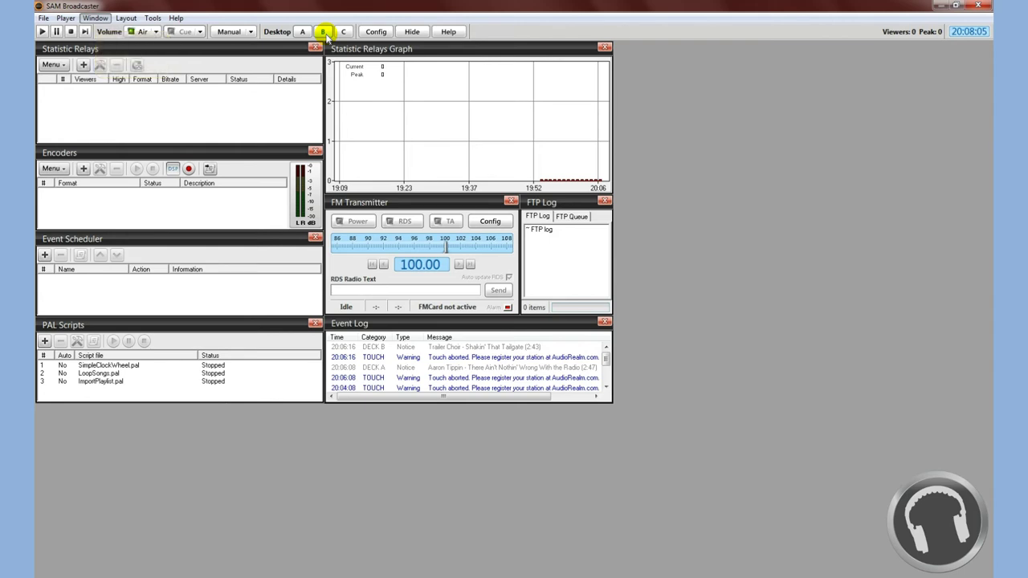
{"action": "left_click", "coordinate": [95, 18]}
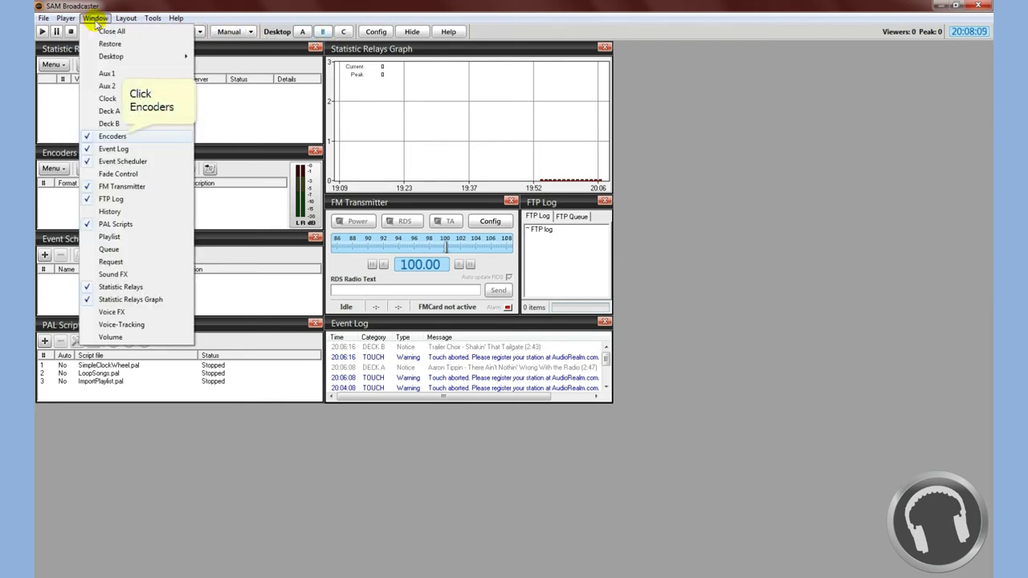
{"action": "left_click", "coordinate": [118, 136]}
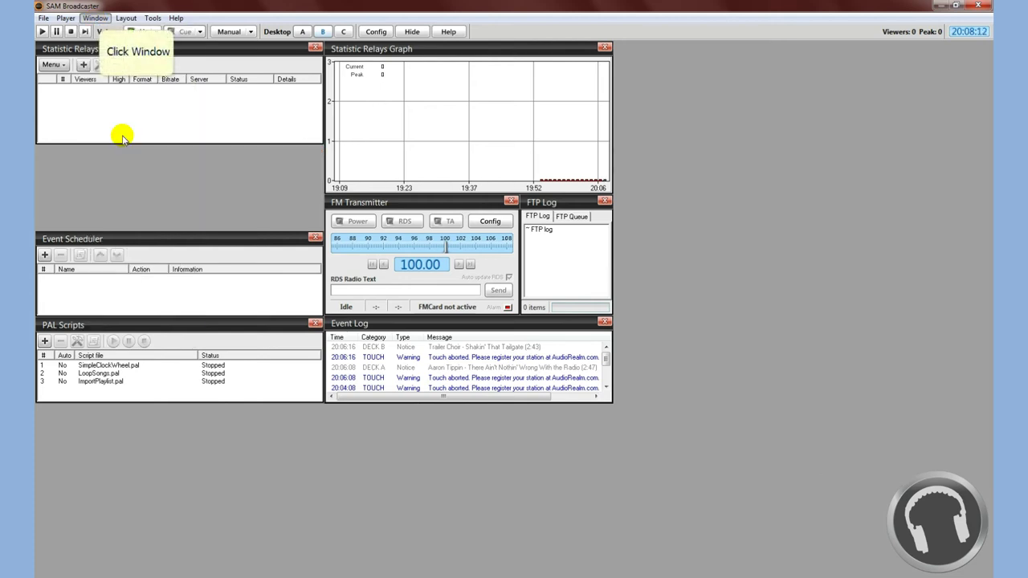
{"action": "left_click", "coordinate": [95, 17]}
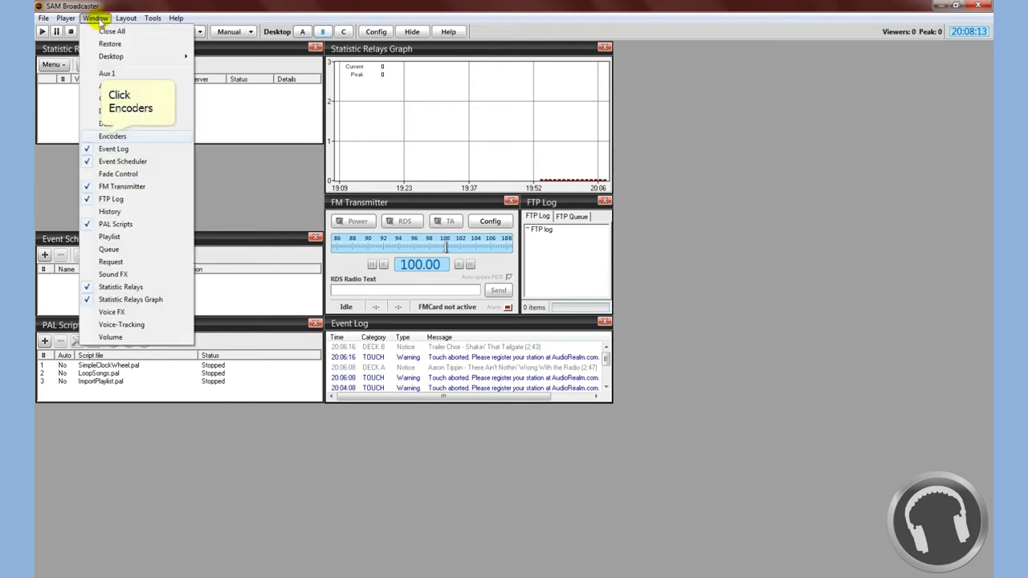
{"action": "left_click", "coordinate": [113, 136]}
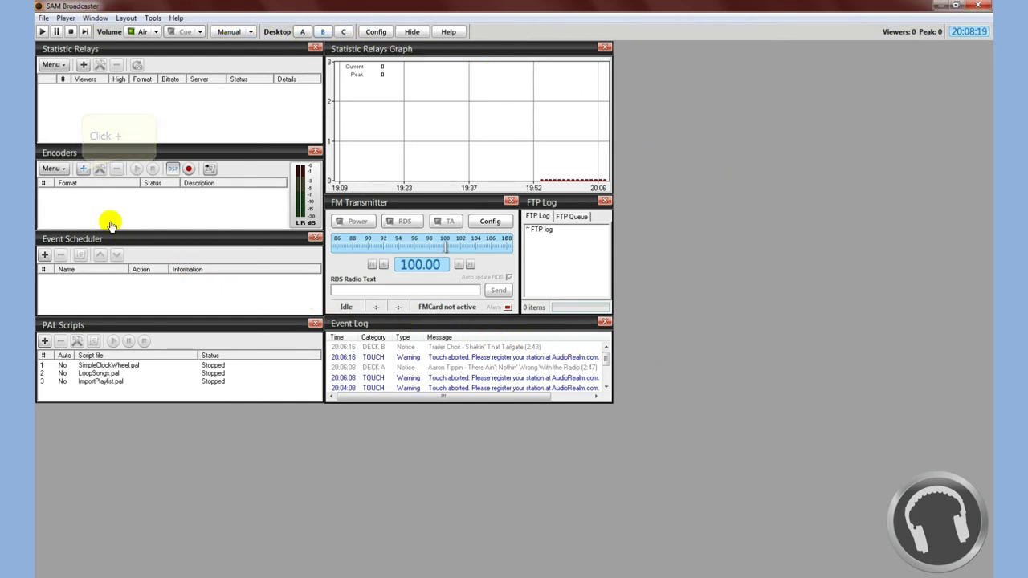
Step: Add a new encoder with the MP3 (LAME_ENC) plugin, after briefly checking the mp3PRO plugin
{"action": "left_click", "coordinate": [83, 170]}
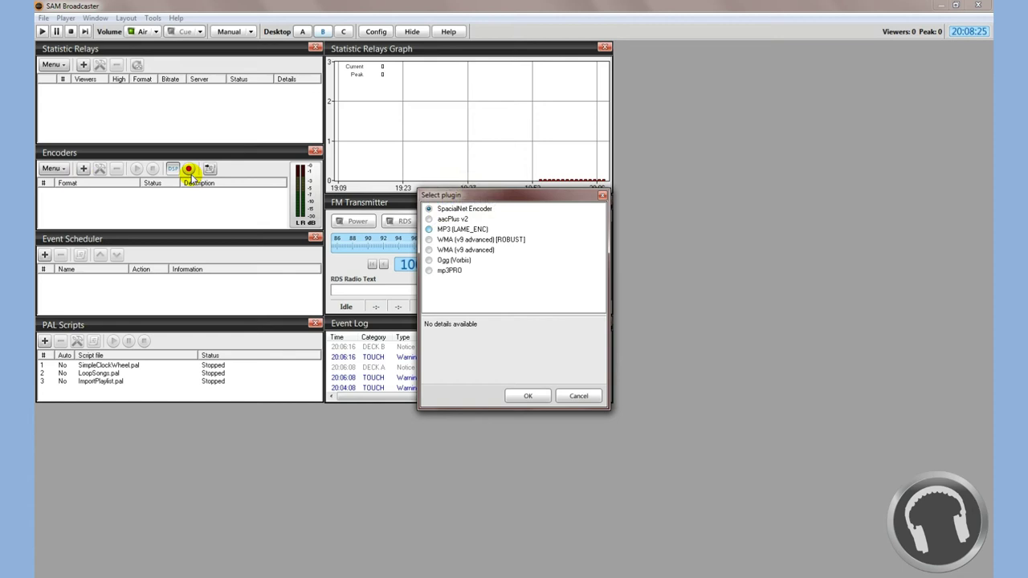
{"action": "left_click", "coordinate": [458, 229]}
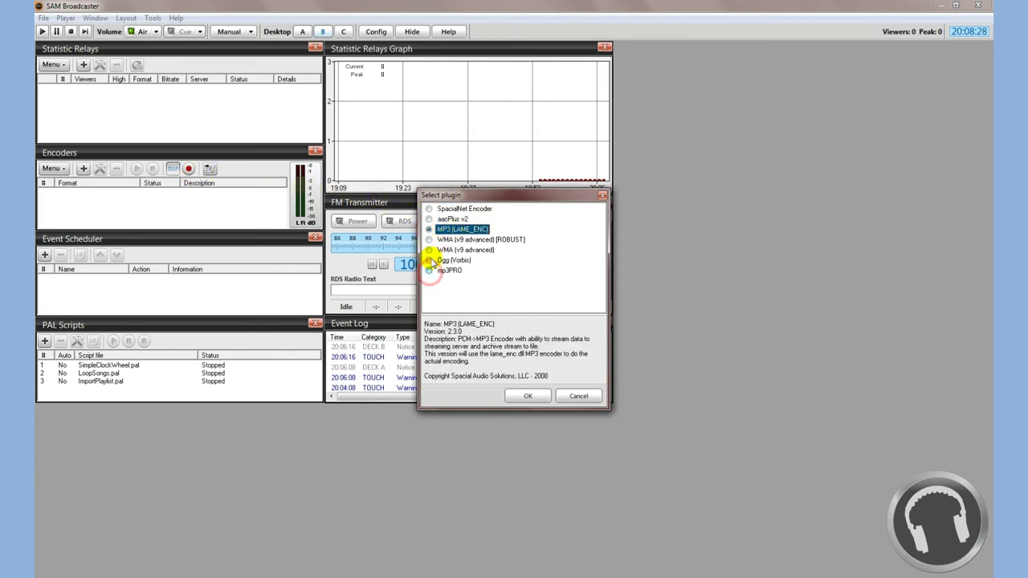
{"action": "left_click", "coordinate": [429, 272]}
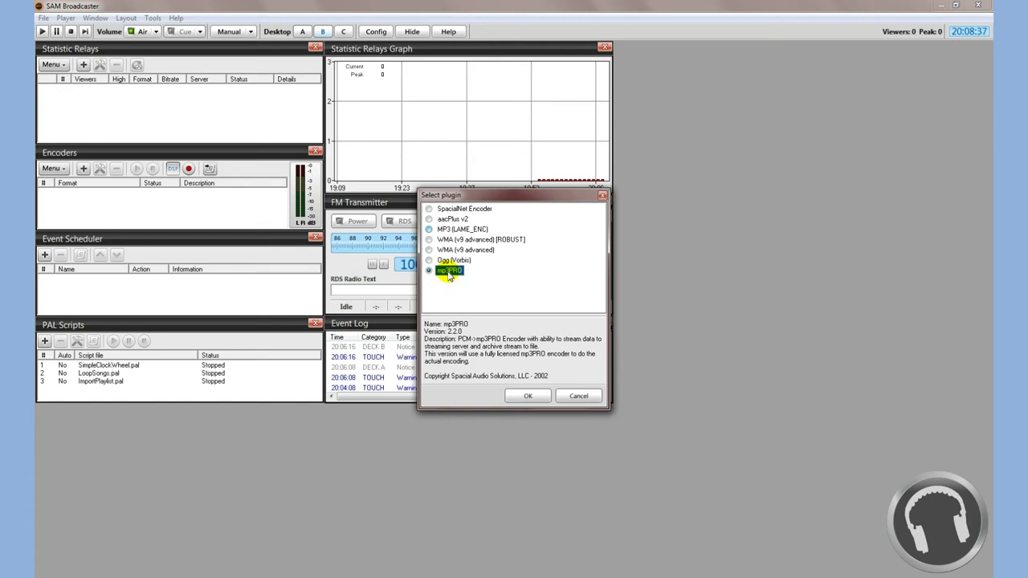
{"action": "left_click", "coordinate": [429, 229]}
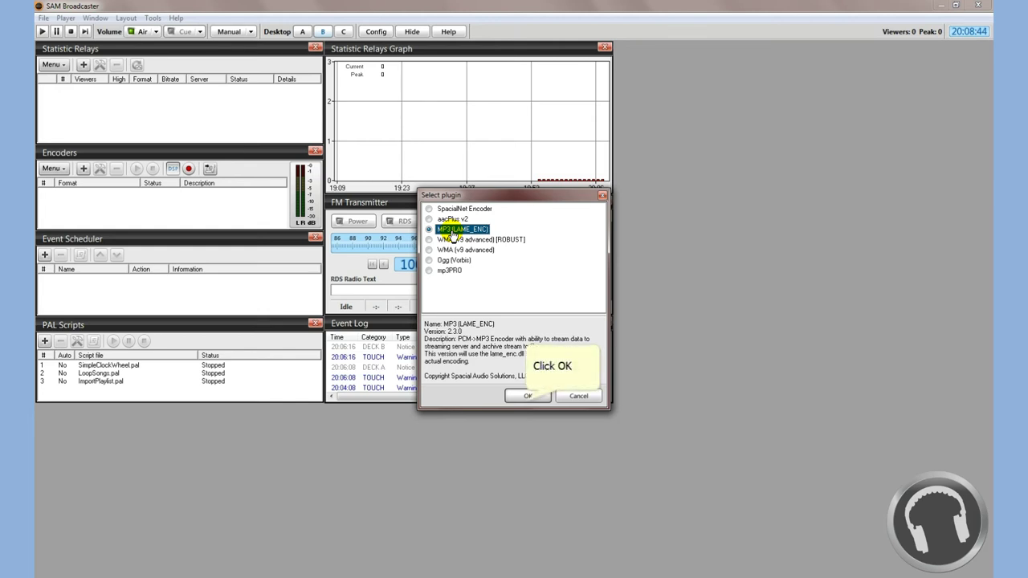
{"action": "left_click", "coordinate": [527, 396]}
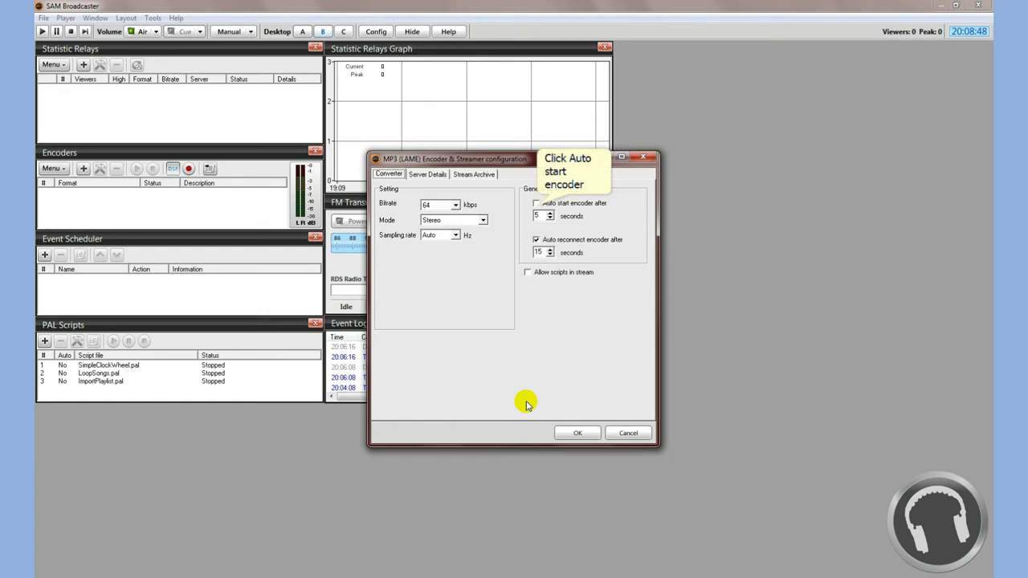
Step: Enable Auto start encoder with 1-second delays and set the bitrate to 128 kbps
{"action": "left_click", "coordinate": [537, 204]}
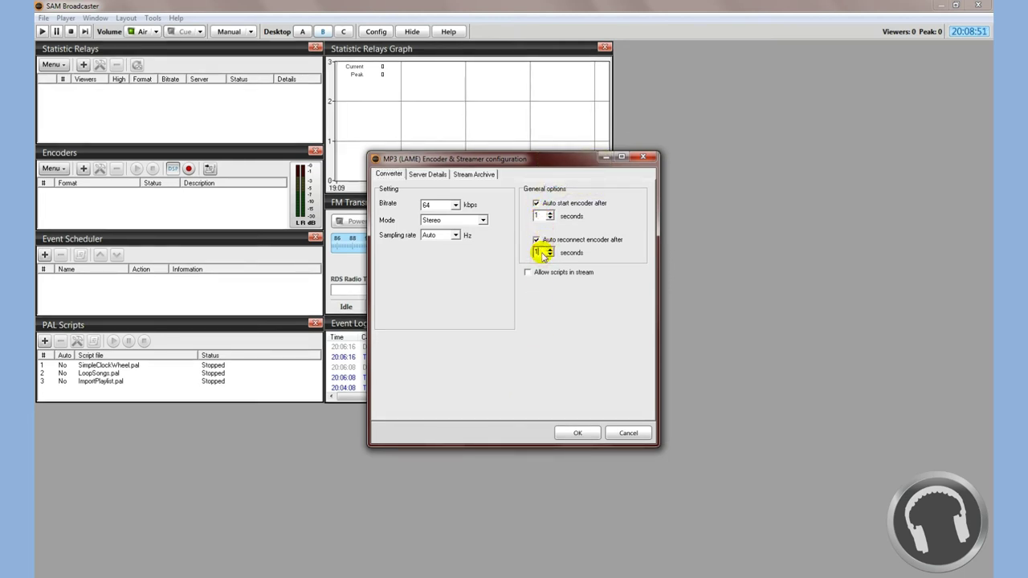
{"action": "left_click", "coordinate": [493, 275]}
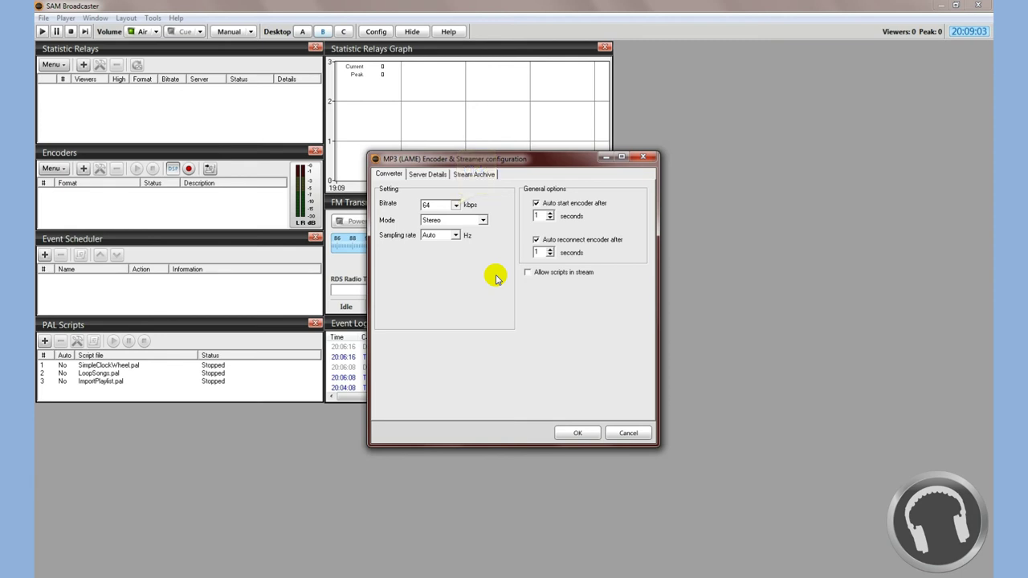
{"action": "left_click", "coordinate": [455, 205]}
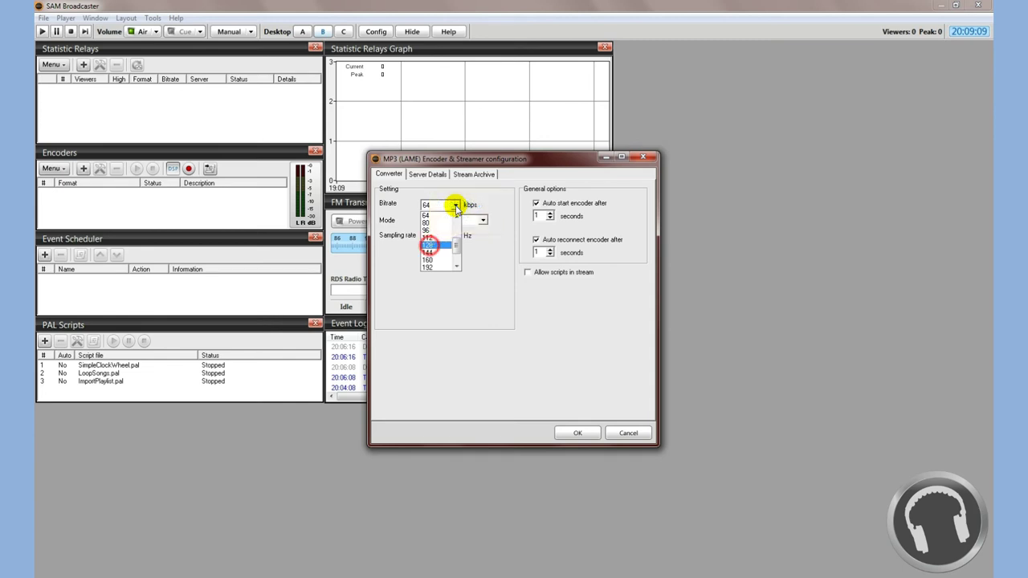
{"action": "left_click", "coordinate": [433, 245]}
{"action": "left_click", "coordinate": [454, 206]}
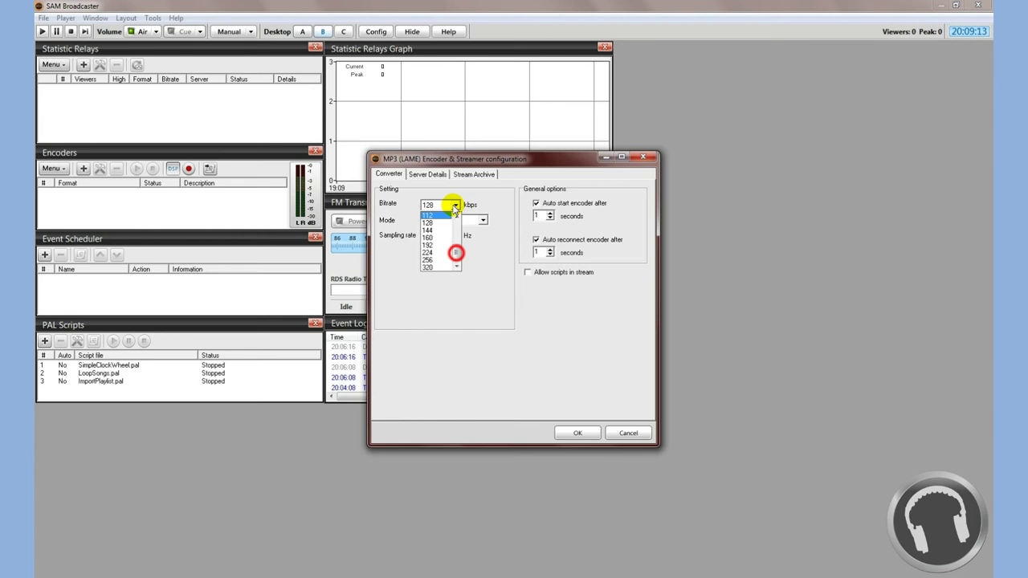
{"action": "scroll", "coordinate": [456, 254], "scroll_direction": "up", "scroll_amount": 1}
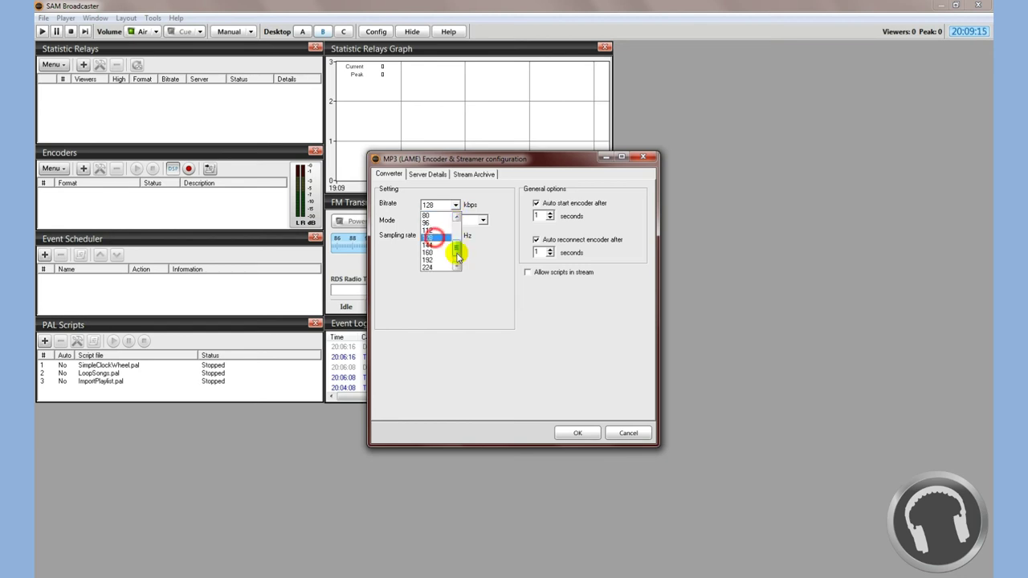
{"action": "left_click", "coordinate": [434, 239]}
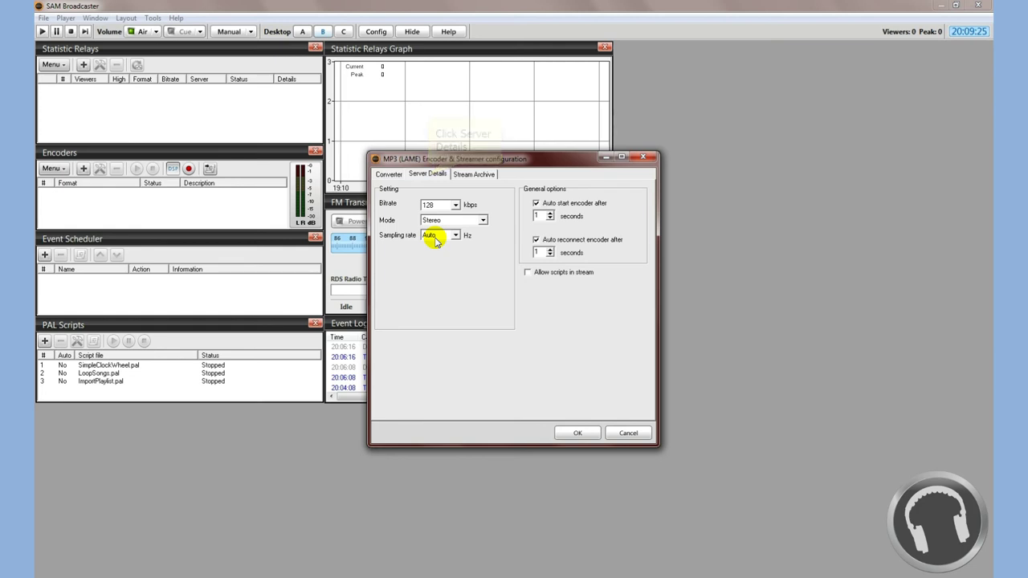
Step: Set the encoder's server type to ShoutCast v1 on the Server Details tab
{"action": "left_click", "coordinate": [428, 175]}
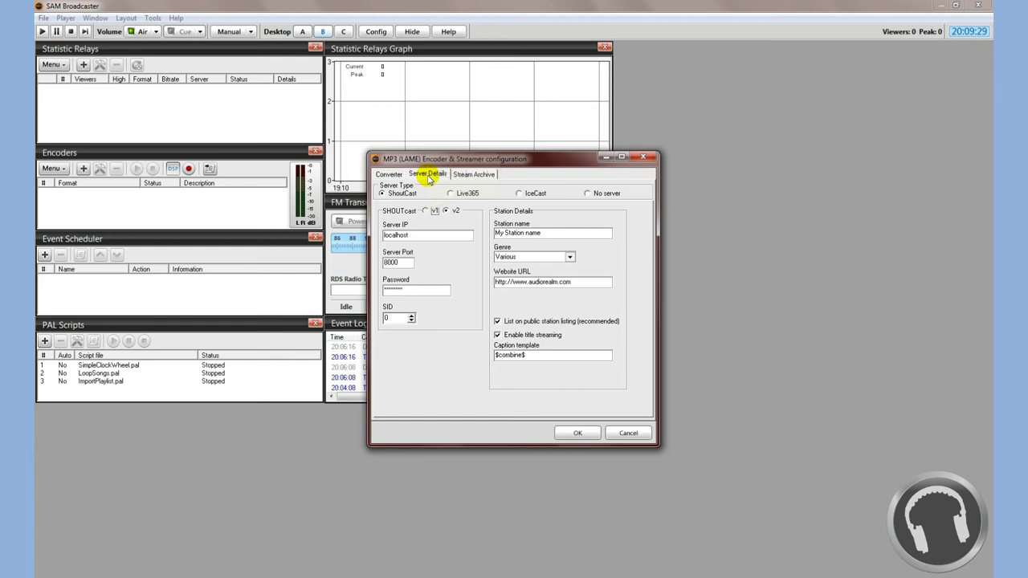
{"action": "left_click", "coordinate": [425, 211]}
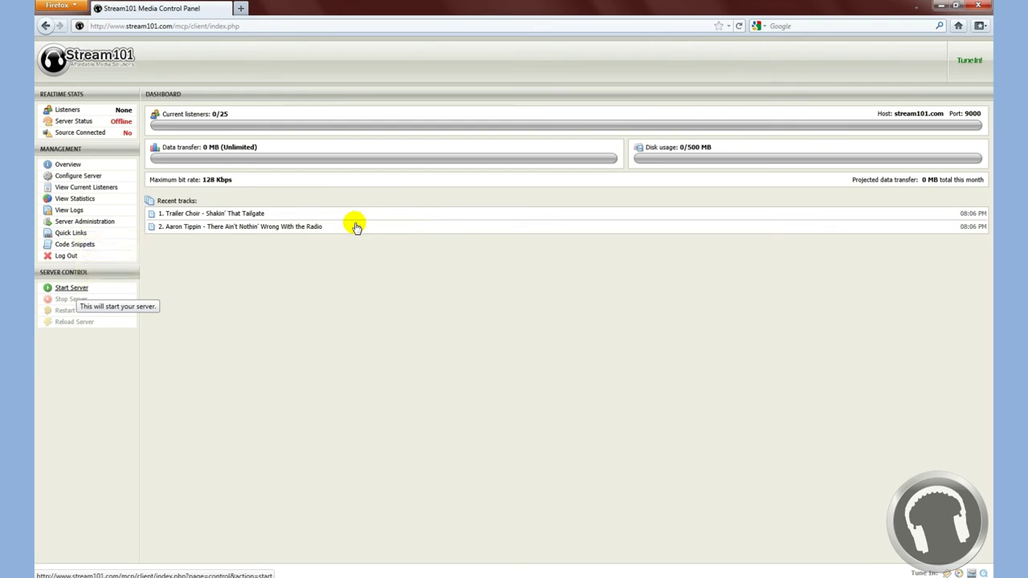
Step: Start the Stream101 streaming server and go back to the dashboard
{"action": "left_click", "coordinate": [73, 288]}
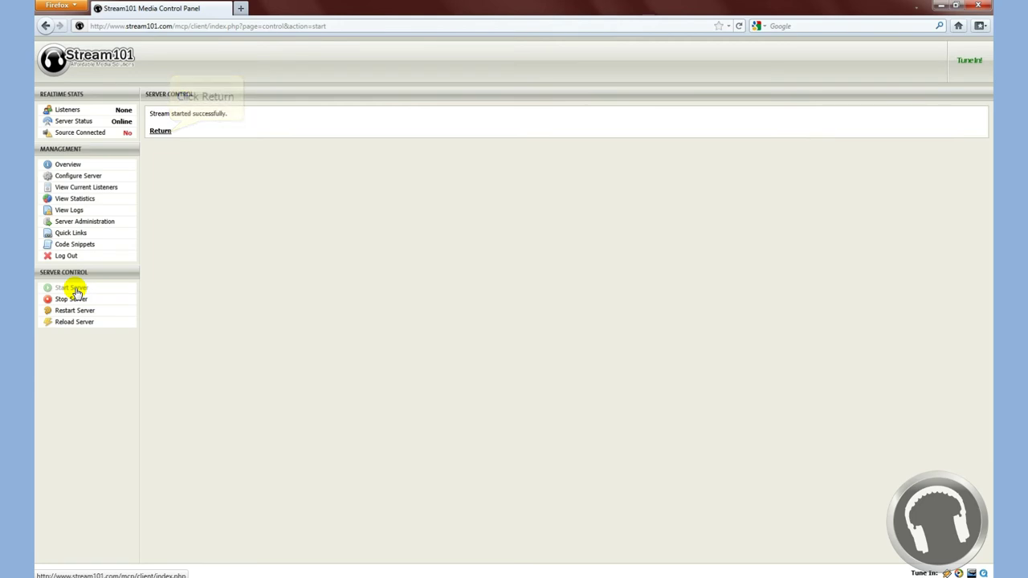
{"action": "left_click", "coordinate": [164, 131]}
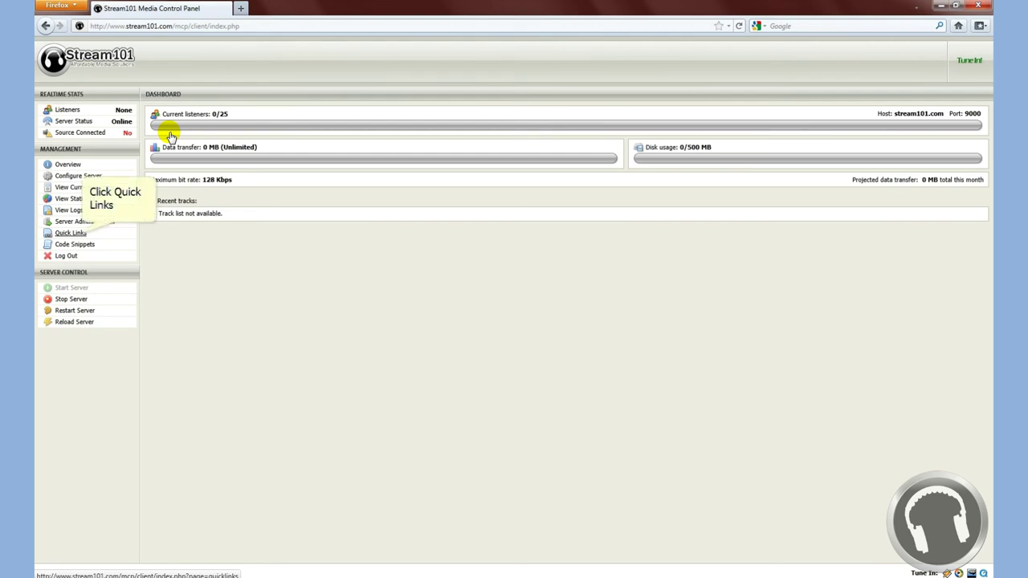
Step: Copy hostname 66.55.148.27 from Quick Links into SAM's Server IP, replacing localhost
{"action": "left_click", "coordinate": [82, 238]}
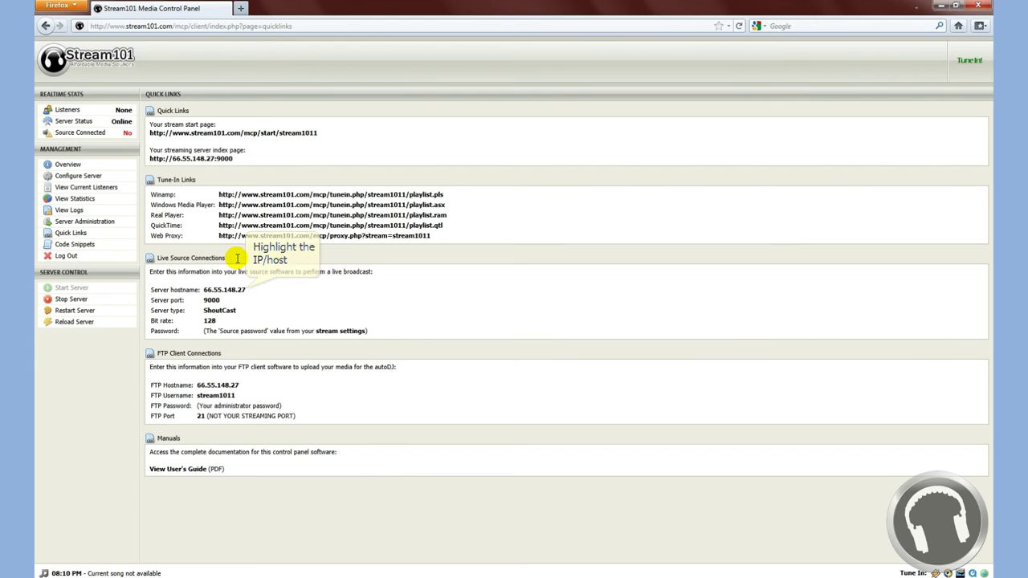
{"action": "double_click", "coordinate": [243, 290]}
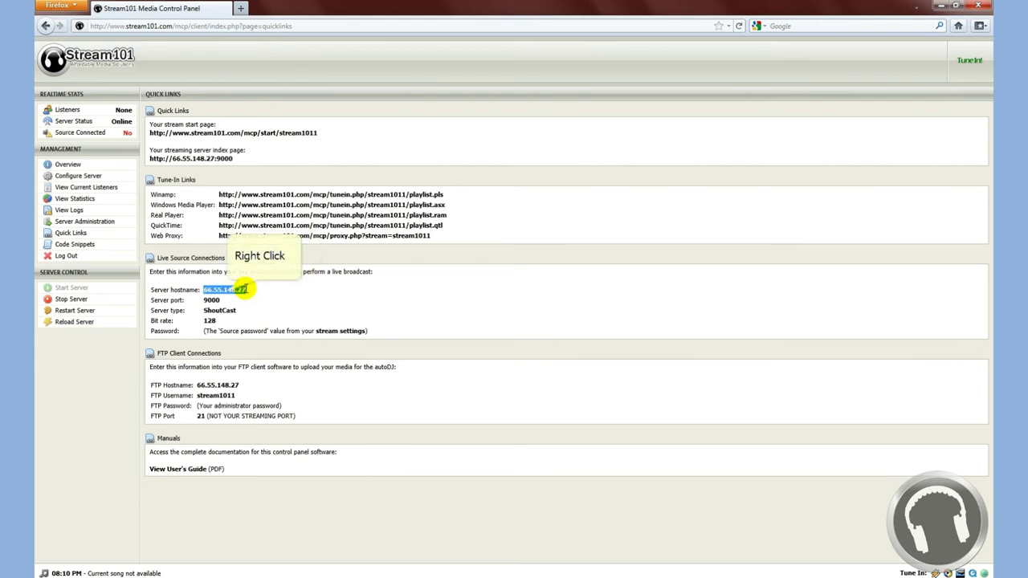
{"action": "right_click", "coordinate": [230, 295]}
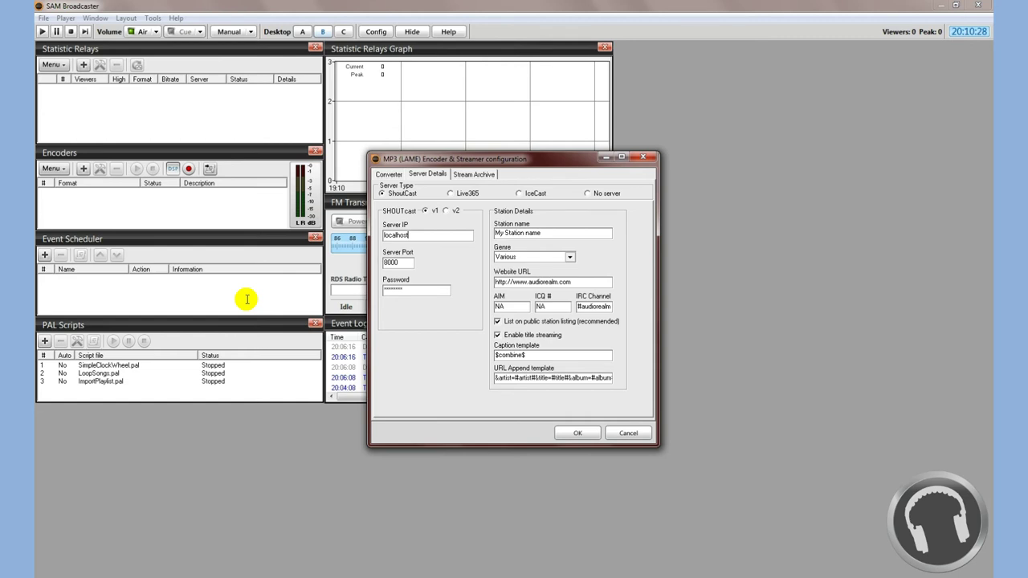
{"action": "double_click", "coordinate": [419, 235]}
{"action": "right_click", "coordinate": [419, 235]}
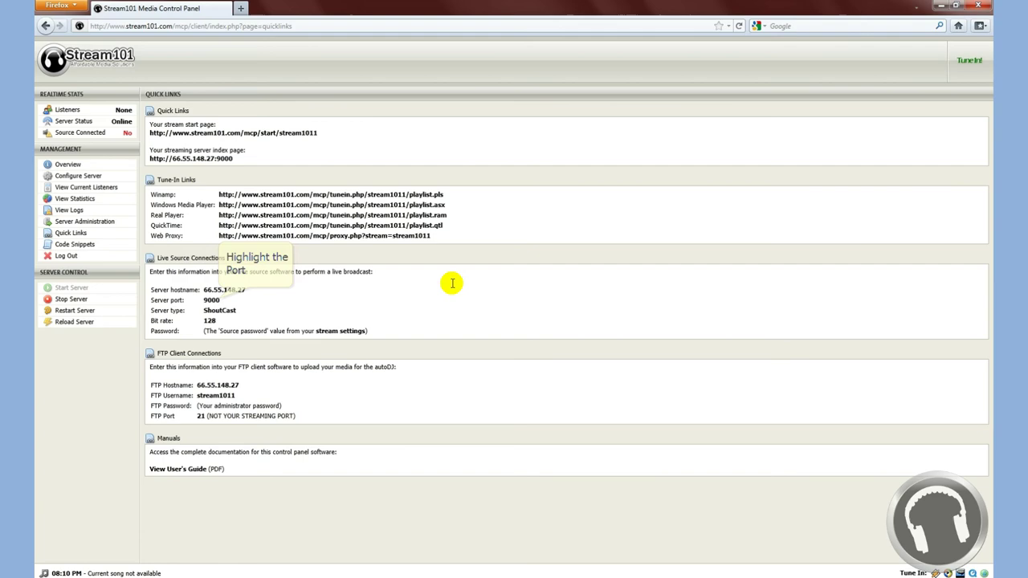
Step: Copy server port 9000 into SAM's Server Port field, replacing 8000
{"action": "double_click", "coordinate": [211, 300]}
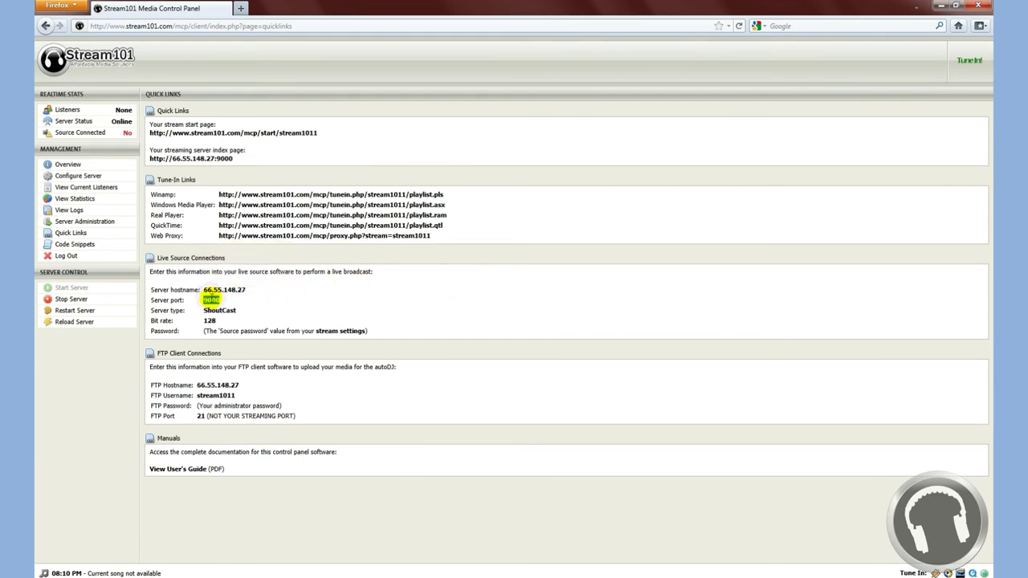
{"action": "right_click", "coordinate": [212, 299]}
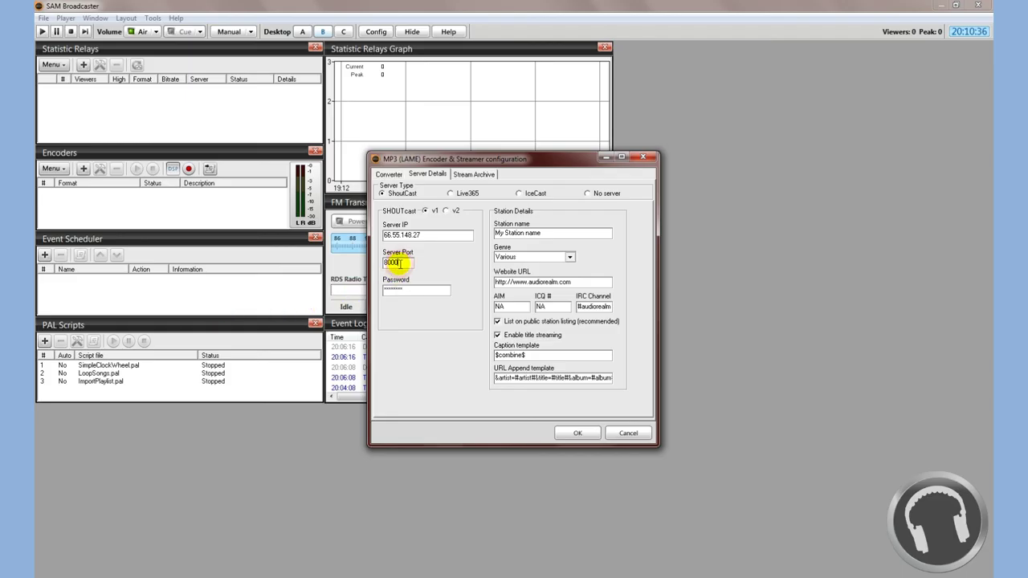
{"action": "double_click", "coordinate": [398, 263]}
{"action": "right_click", "coordinate": [401, 262]}
{"action": "left_click", "coordinate": [433, 315]}
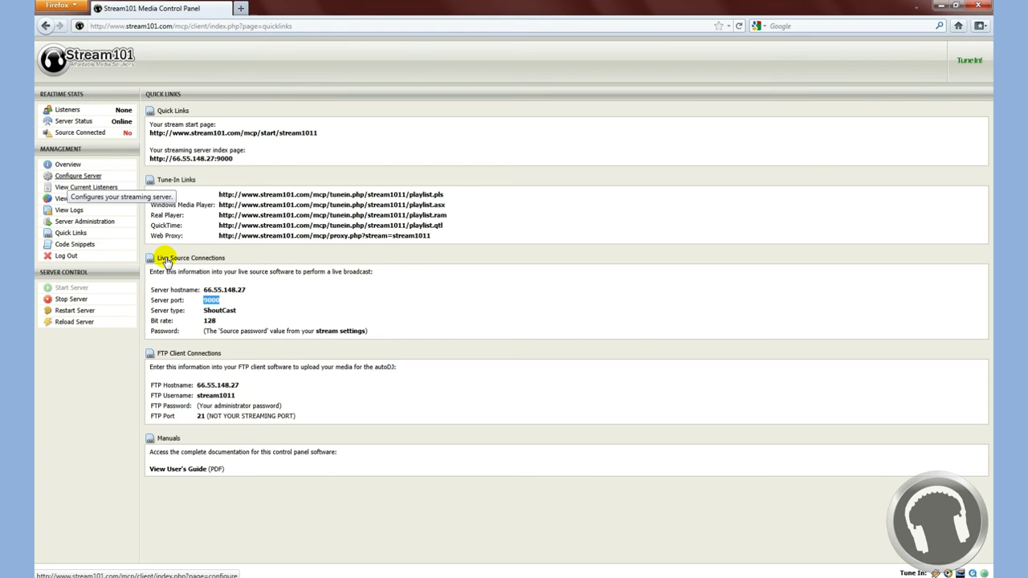
Step: Open Stream101's Configure Server page to find the source password
{"action": "left_click", "coordinate": [69, 176]}
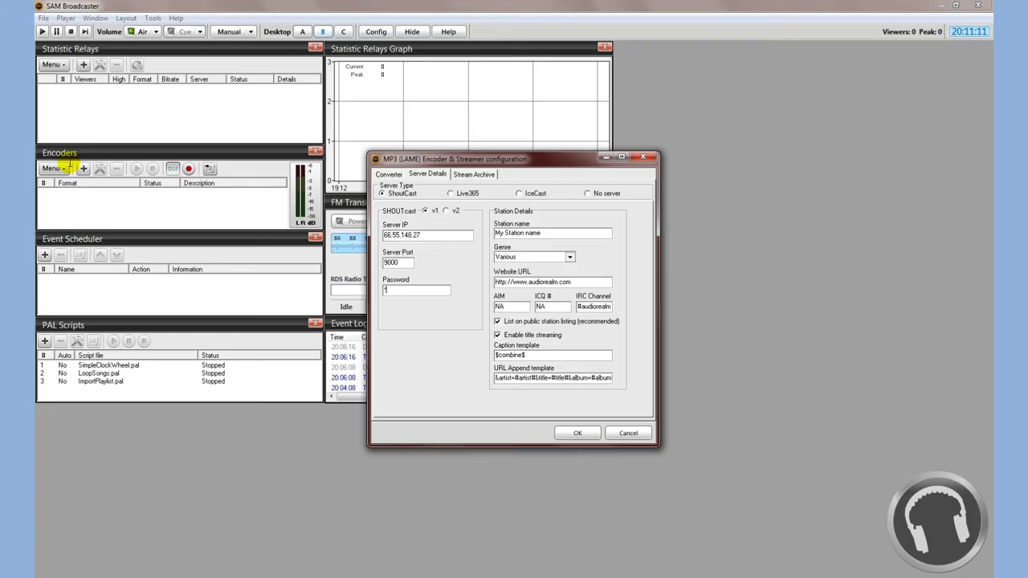
Step: Enter the source password and set the station name to 'Stream101 Demo'
{"action": "type", "text": "******"}
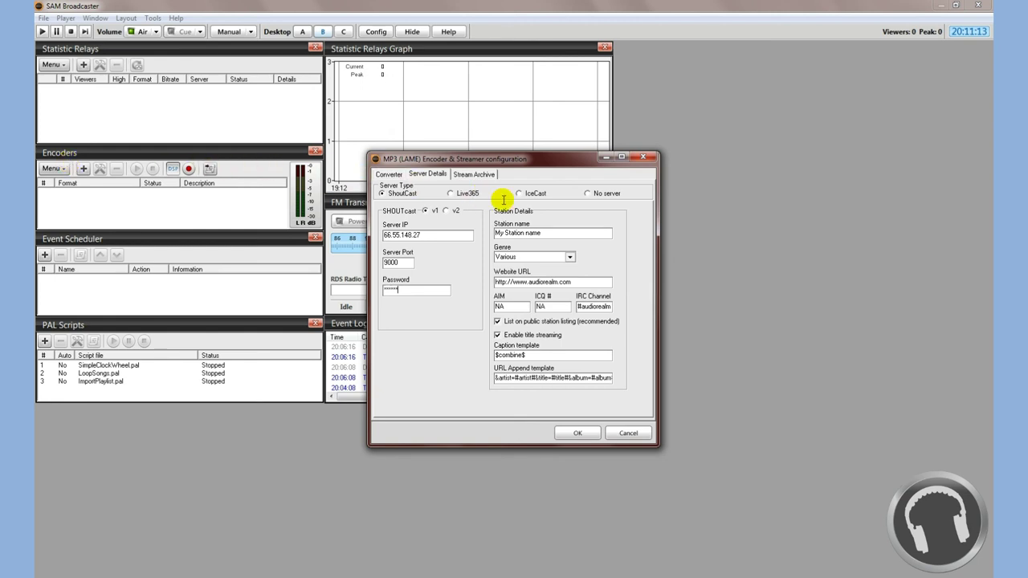
{"action": "left_click", "coordinate": [559, 232]}
{"action": "double_click", "coordinate": [560, 233]}
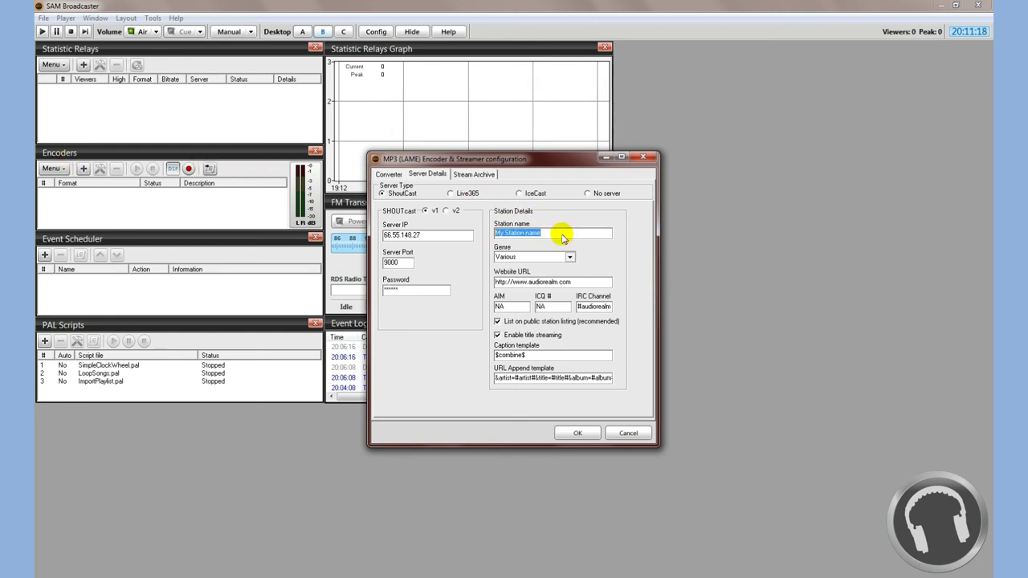
{"action": "type", "text": "Stream101"}
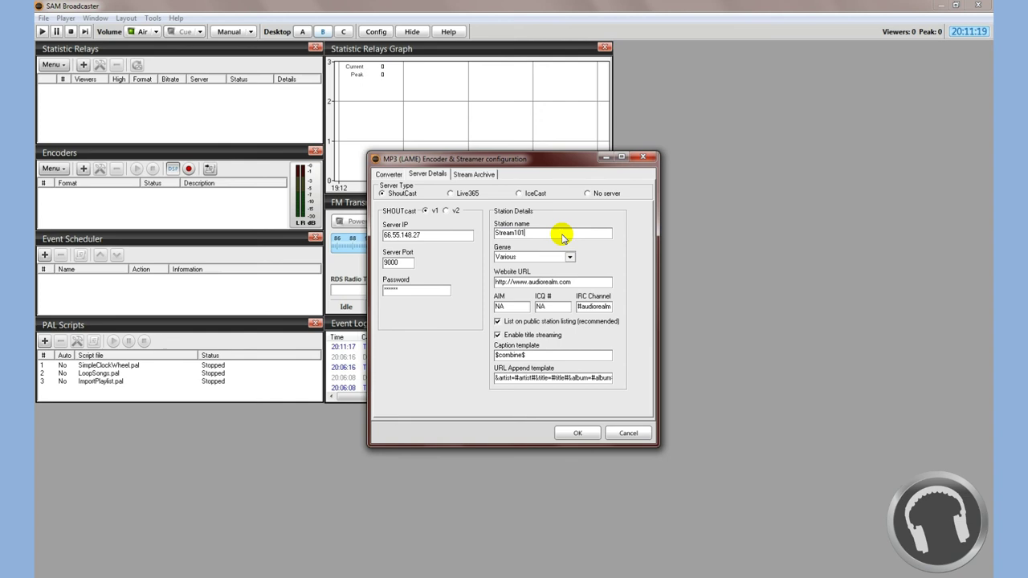
{"action": "type", "text": " Demo"}
{"action": "key", "text": "Tab"}
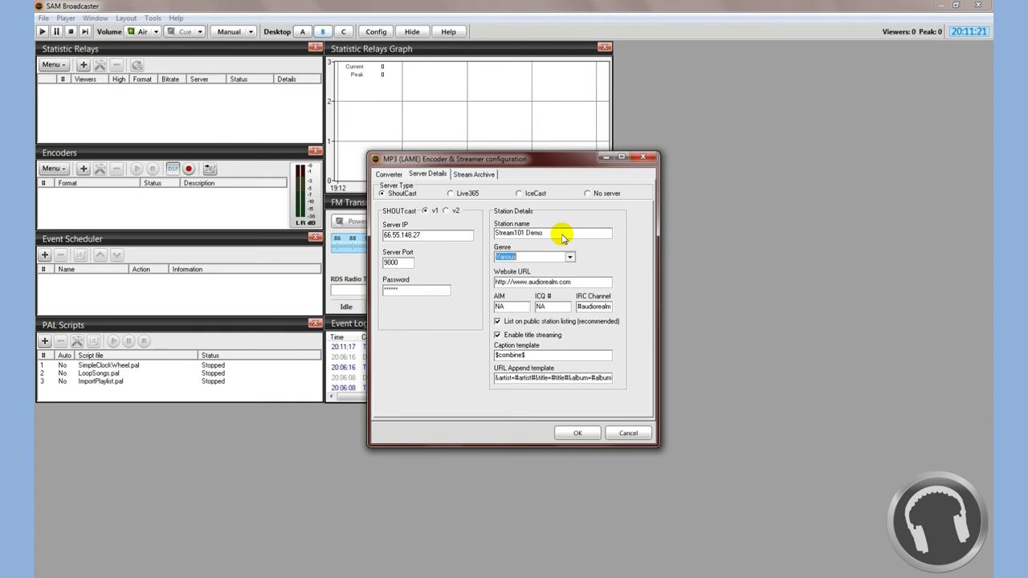
{"action": "left_click", "coordinate": [569, 258]}
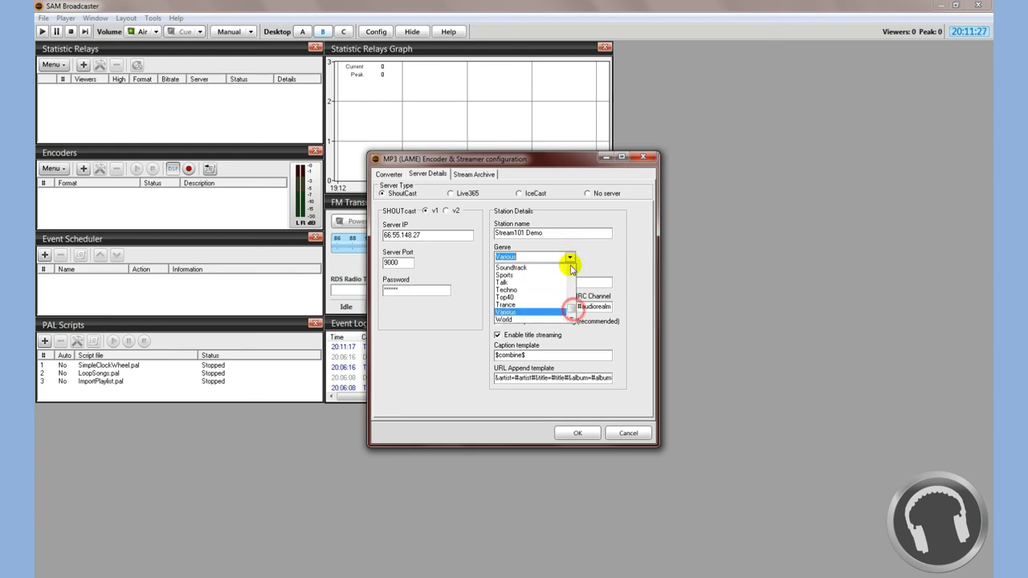
{"action": "scroll", "coordinate": [575, 313], "scroll_direction": "up", "scroll_amount": 8}
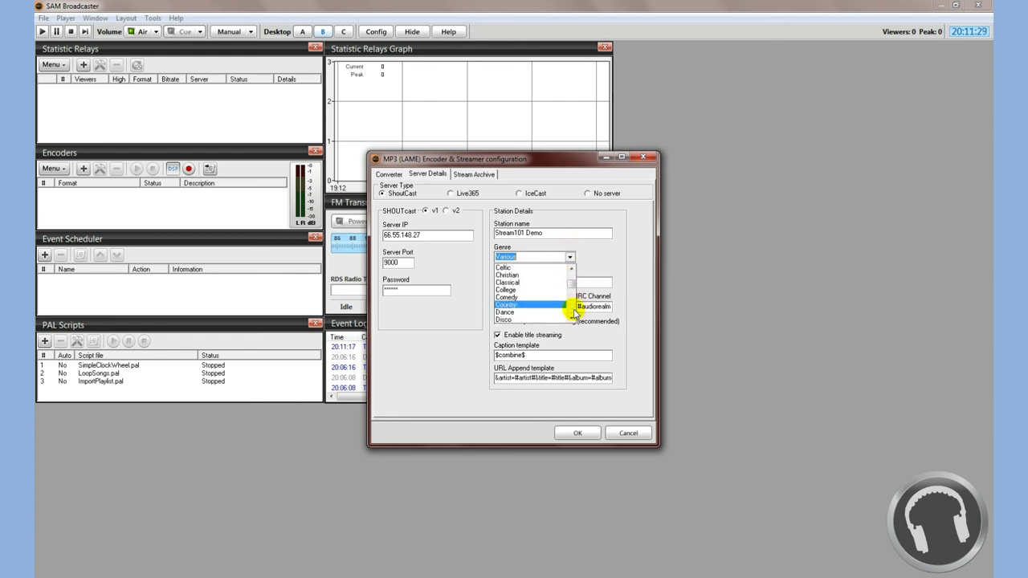
{"action": "left_click", "coordinate": [528, 304]}
{"action": "left_click", "coordinate": [582, 284]}
{"action": "key", "text": "BackSpace"}
{"action": "key", "text": "BackSpace"}
{"action": "key", "text": "BackSpace"}
{"action": "key", "text": "BackSpace"}
{"action": "key", "text": "BackSpace"}
{"action": "key", "text": "BackSpace"}
{"action": "key", "text": "BackSpace"}
{"action": "key", "text": "BackSpace"}
{"action": "key", "text": "BackSpace"}
{"action": "key", "text": "BackSpace"}
{"action": "key", "text": "BackSpace"}
{"action": "key", "text": "BackSpace"}
{"action": "key", "text": "BackSpace"}
{"action": "key", "text": "BackSpace"}
{"action": "type", "text": "s"}
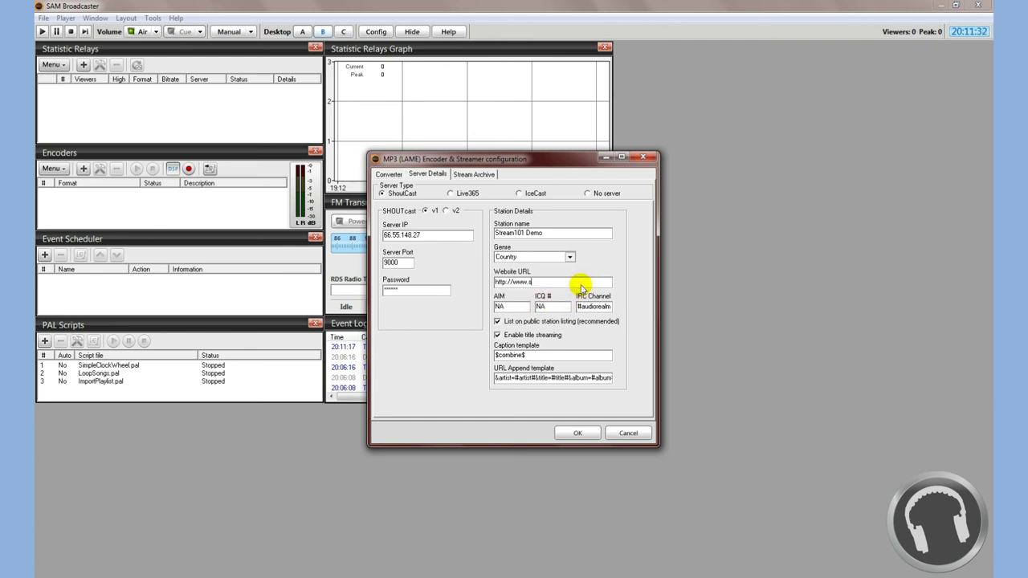
{"action": "type", "text": "tream101.com"}
Step: Clear the AIM, ICQ and IRC Channel fields, removing #audiorealm
{"action": "key", "text": "Tab"}
{"action": "key", "text": "BackSpace"}
{"action": "key", "text": "Tab"}
{"action": "key", "text": "BackSpace"}
{"action": "key", "text": "Tab"}
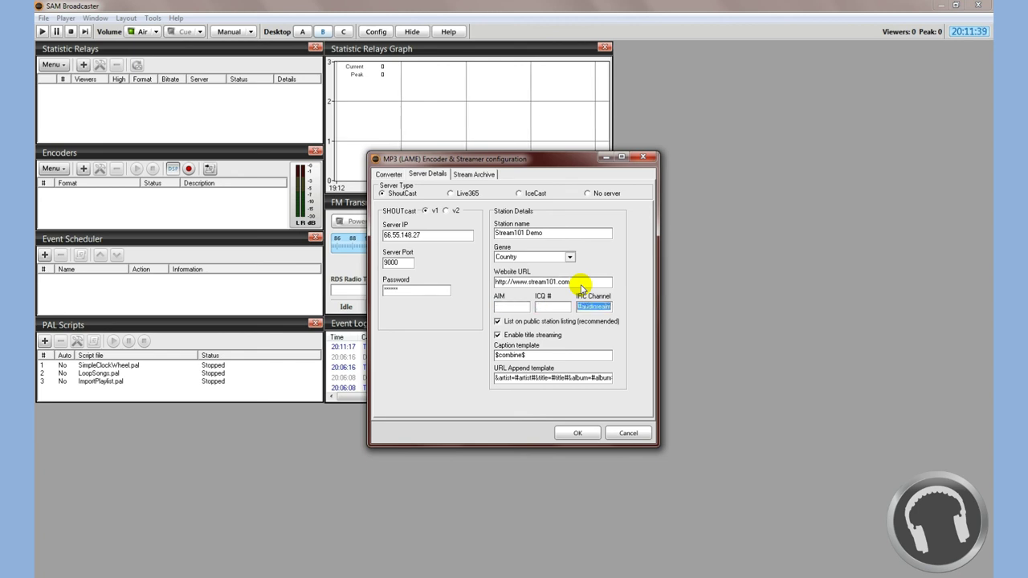
{"action": "key", "text": "BackSpace"}
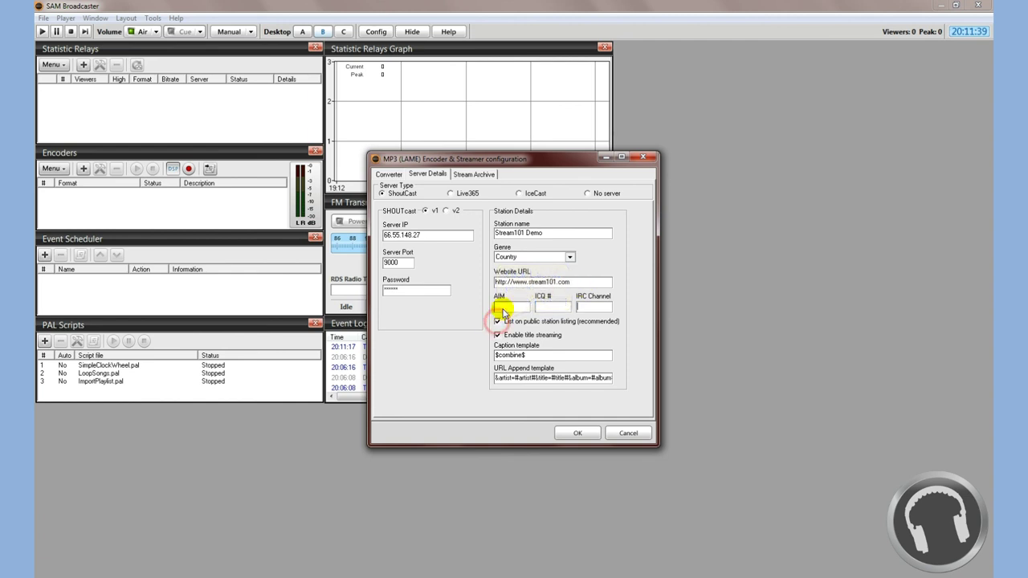
Step: Keep public station listing on and save the encoder so it starts encoding
{"action": "left_click", "coordinate": [498, 322]}
{"action": "left_click", "coordinate": [498, 321]}
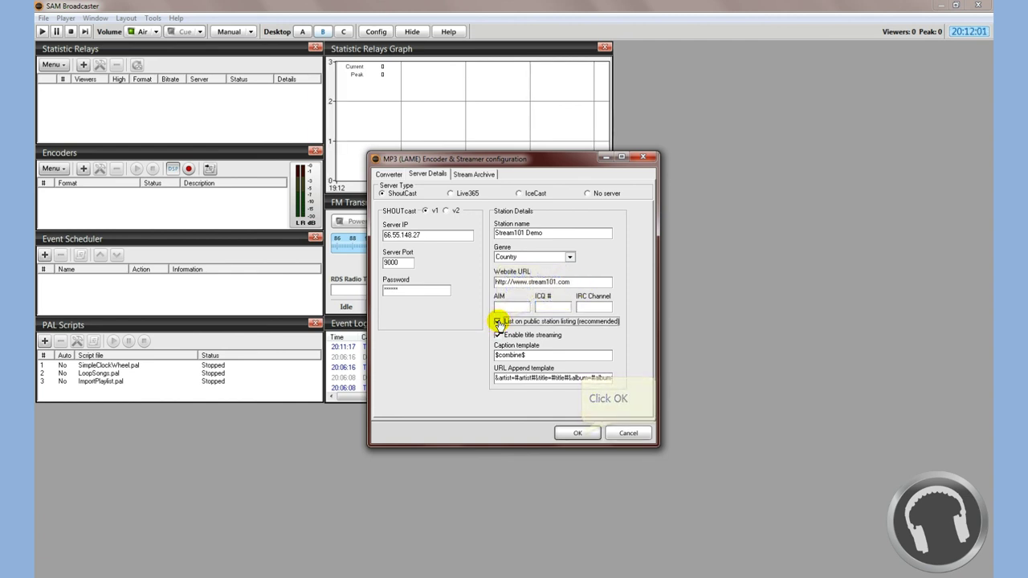
{"action": "left_click", "coordinate": [580, 434]}
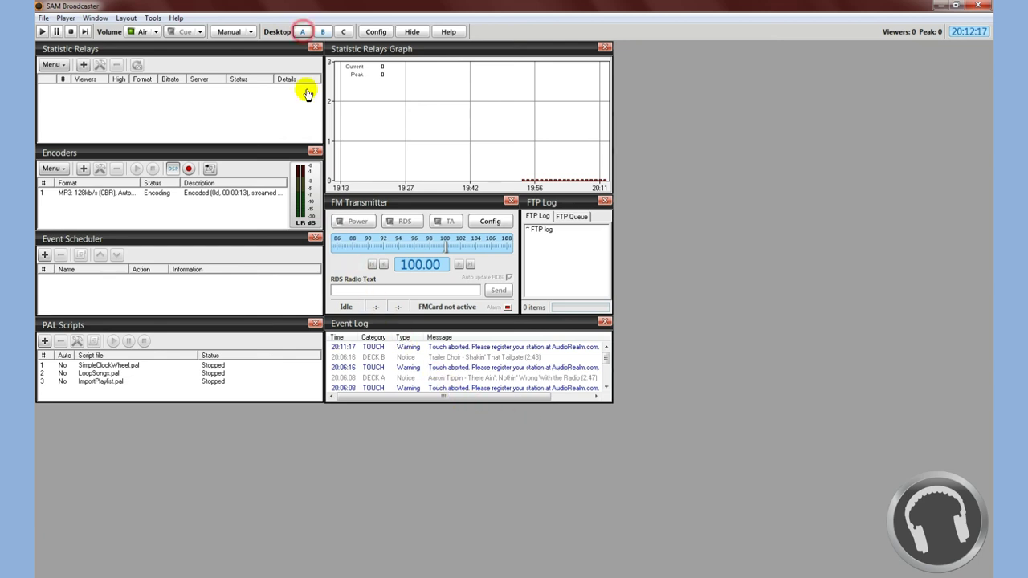
Step: On Desktop A, play Chasin That Neon Rainbow in Deck A, then return to the encoder view
{"action": "left_click", "coordinate": [303, 31]}
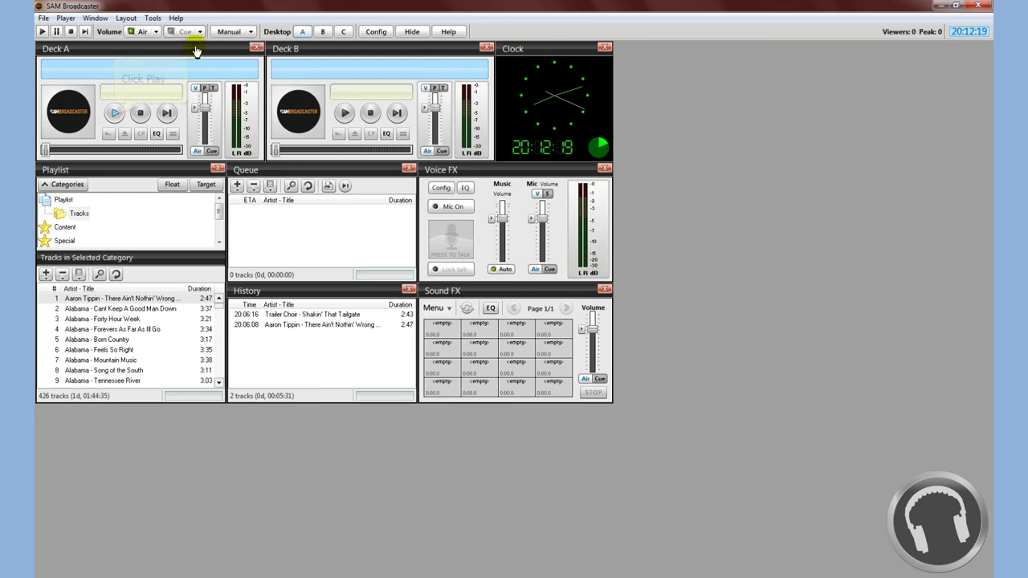
{"action": "left_click", "coordinate": [115, 112]}
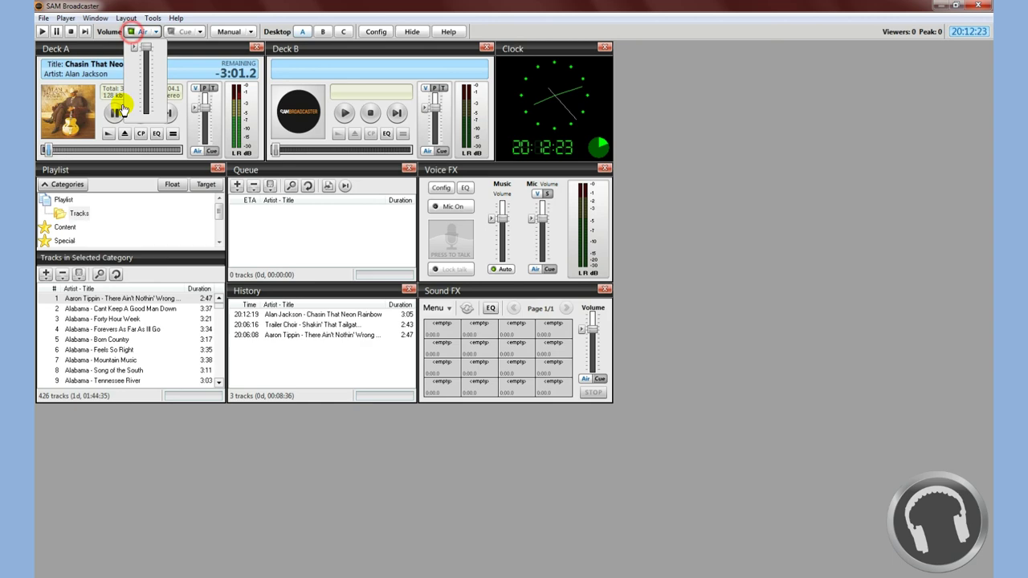
{"action": "left_click", "coordinate": [133, 33]}
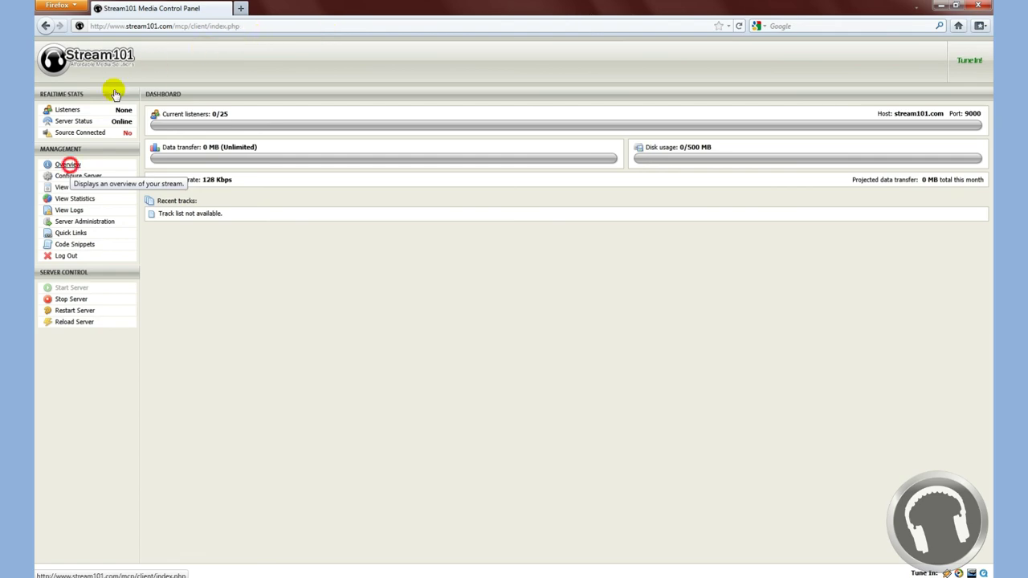
{"action": "key", "text": "alt+Tab"}
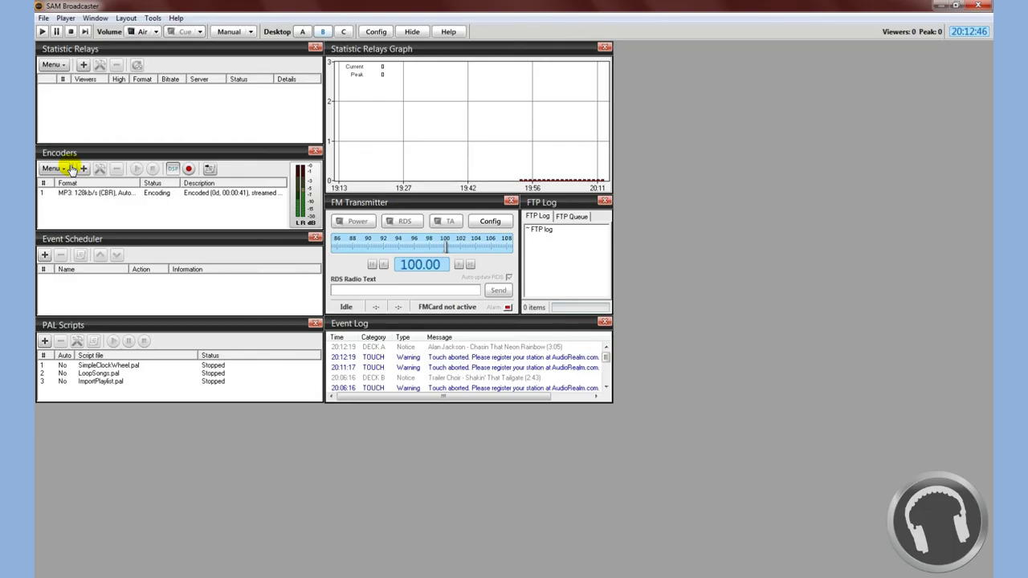